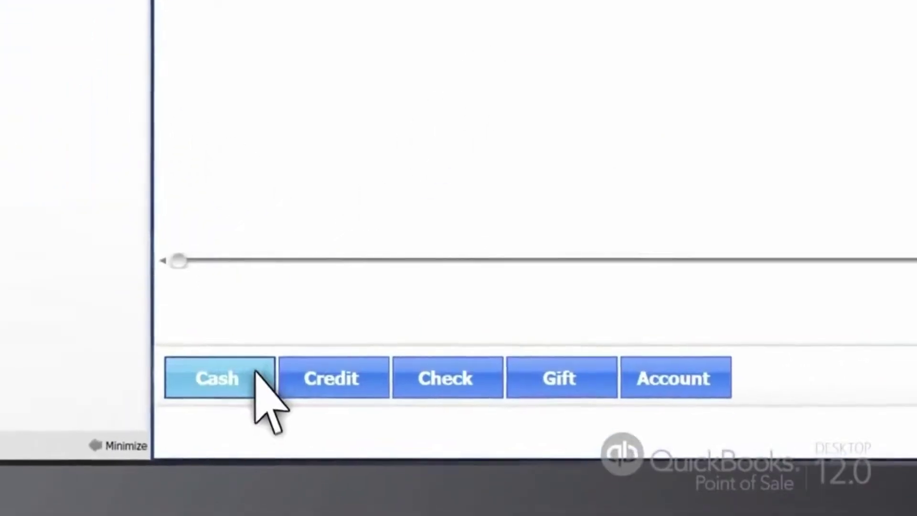
# Tender the sale in cash and show the list of customers available for the sale
pyautogui.click(255, 369)
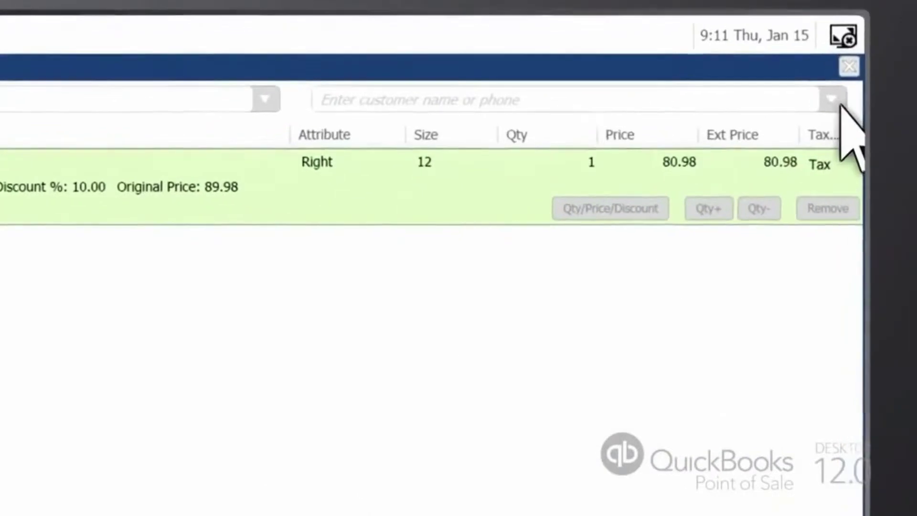
pyautogui.click(849, 92)
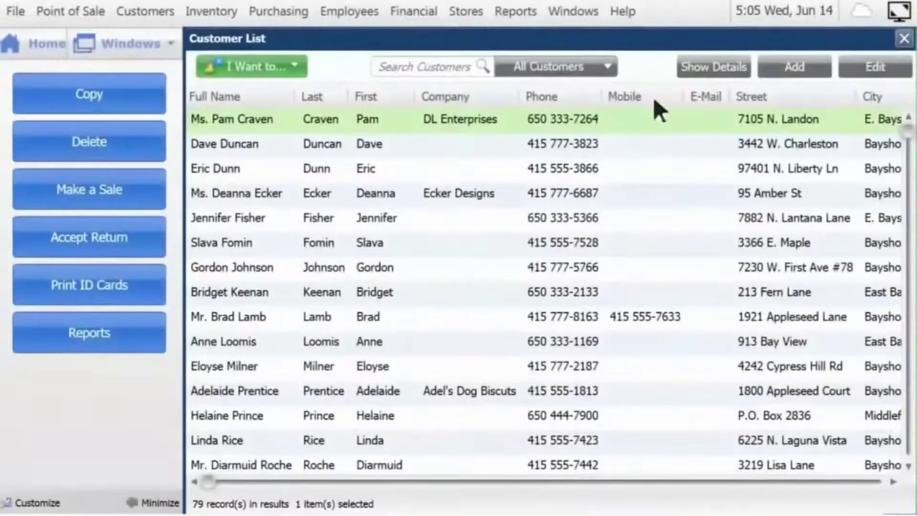
pyautogui.click(713, 71)
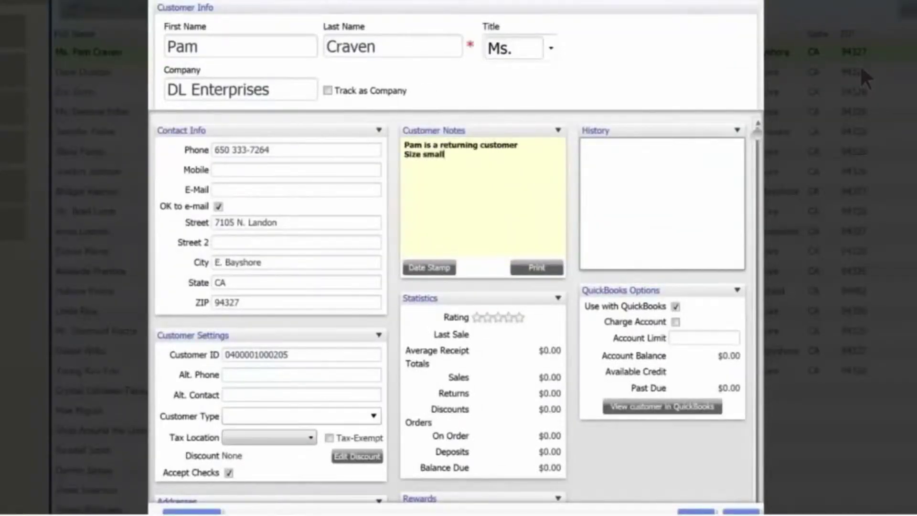
pyautogui.moveTo(757, 128); pyautogui.dragTo(759, 498)
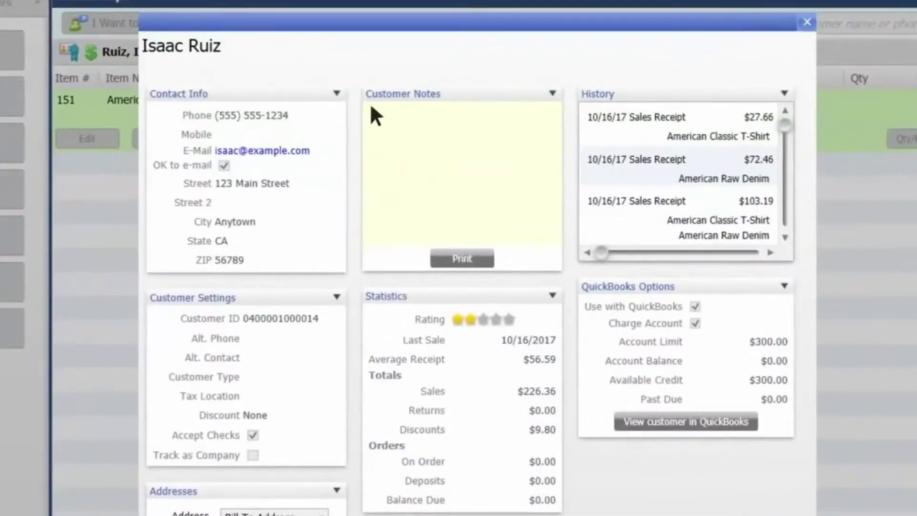
pyautogui.write('Custom order submitted on 10/16/2017 - To be picked up')
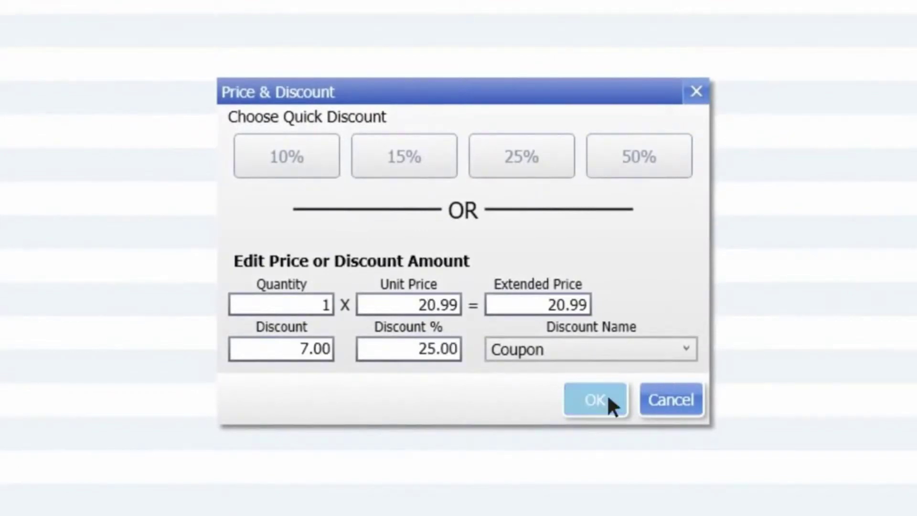
# Confirm the Coupon discount on the sales receipt item
pyautogui.click(608, 398)
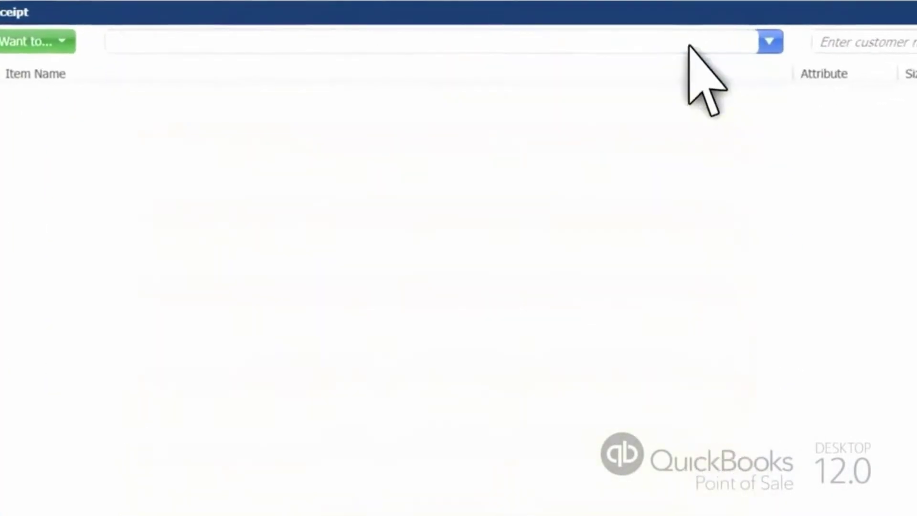
pyautogui.write('e')
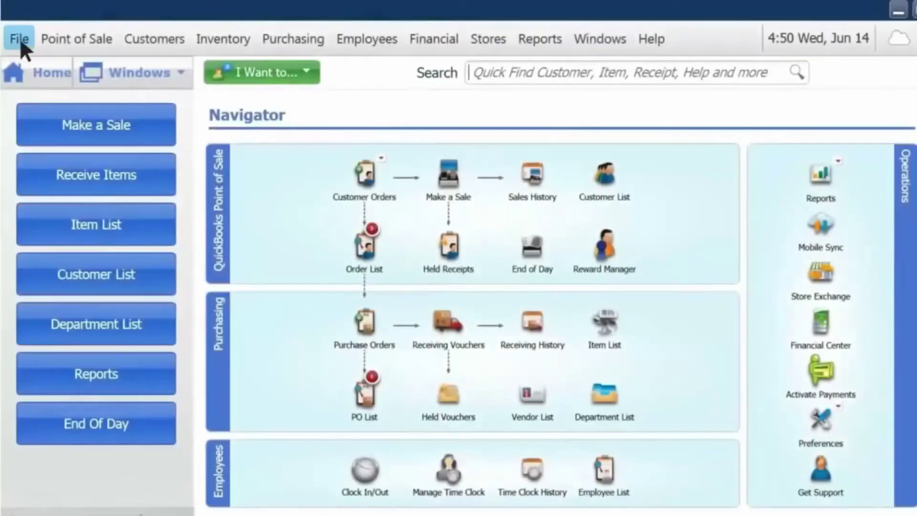
# Launch the Data Import Wizard for Inventory Items and advance to the import method step
pyautogui.click(19, 38)
pyautogui.moveTo(33, 136)
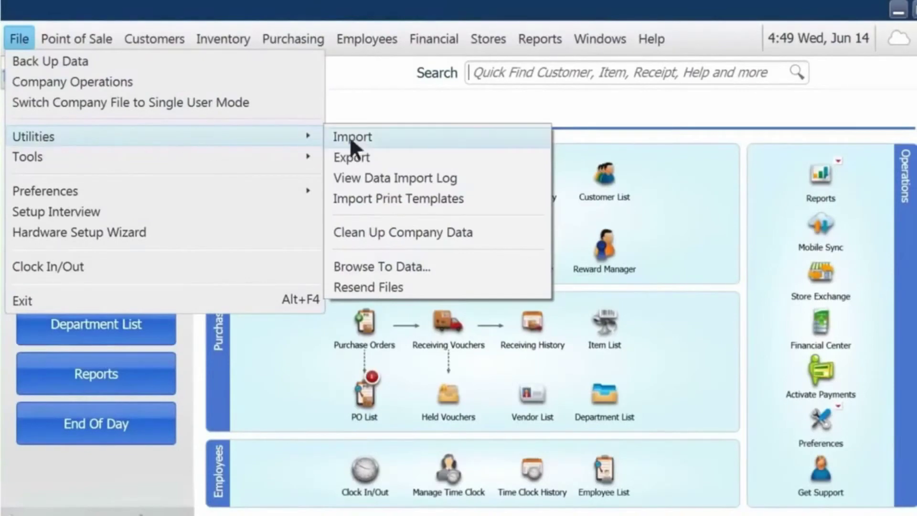
pyautogui.click(348, 137)
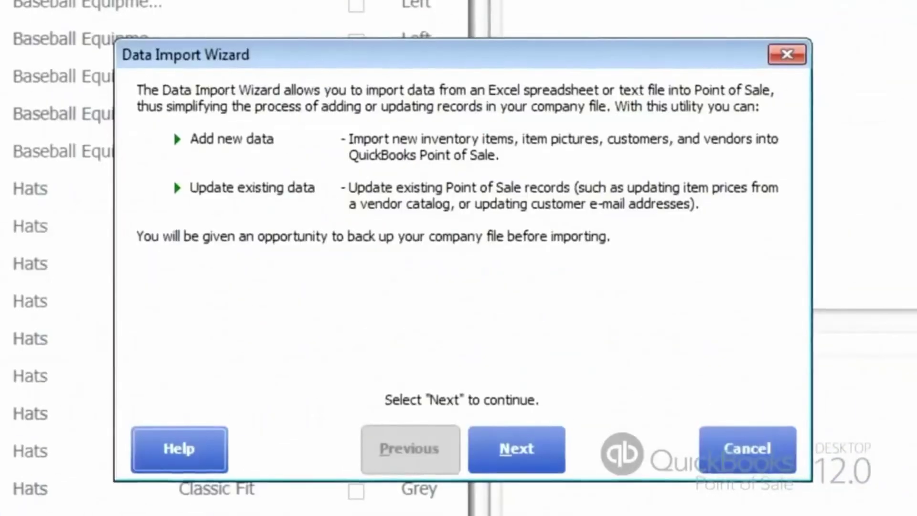
pyautogui.press('Return')
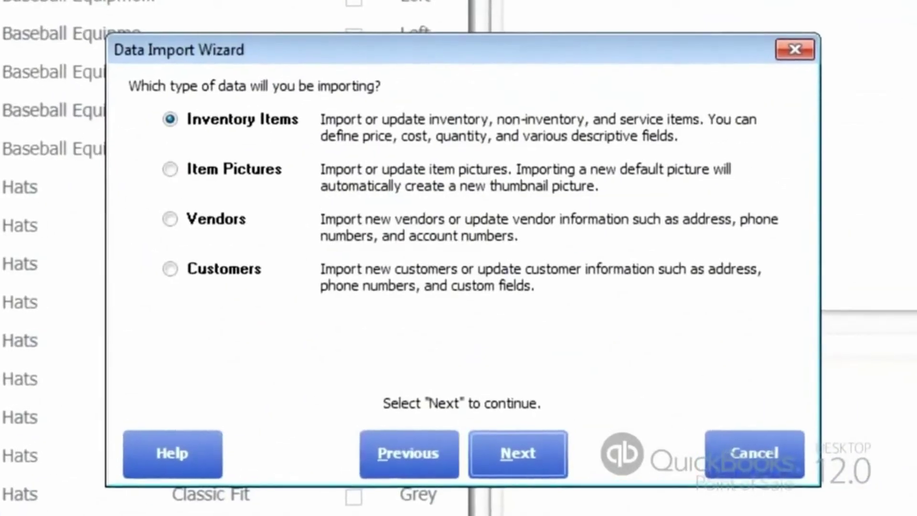
pyautogui.press('Return')
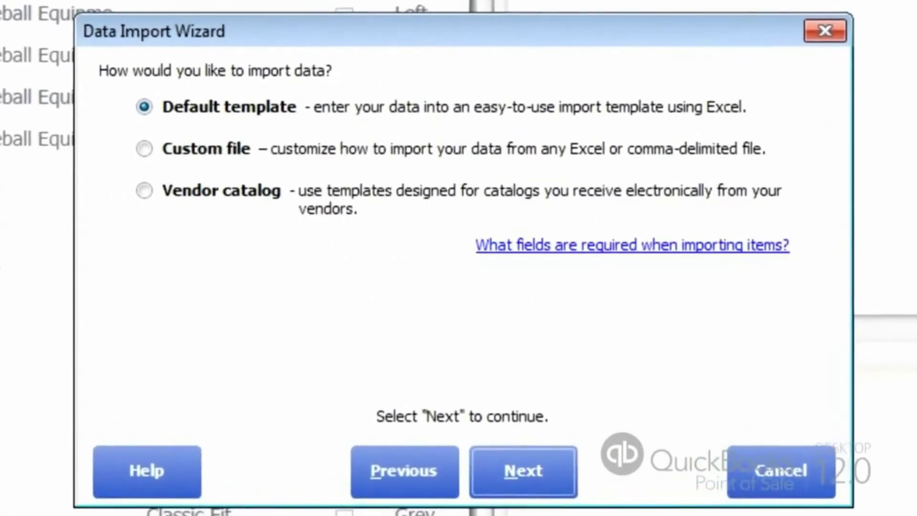